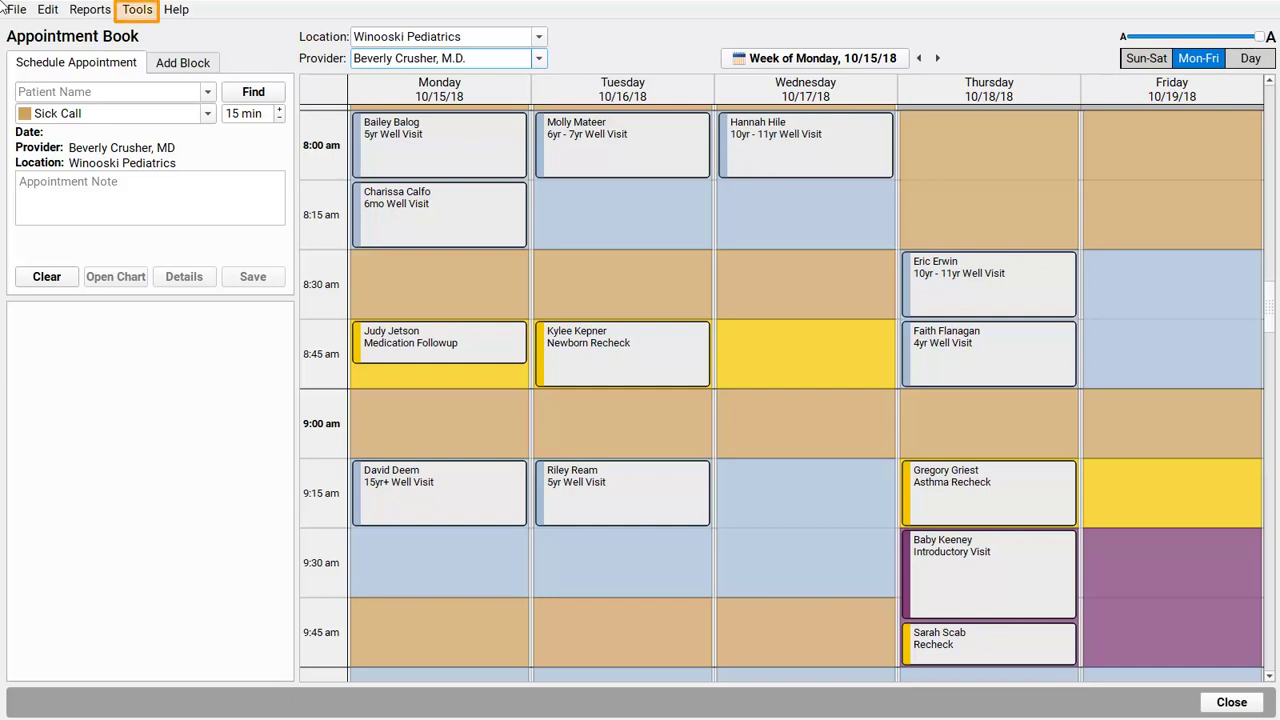
Step: Open Provider Hours and review the first listed provider's schedule from October through December 2018
left_click(135, 10)
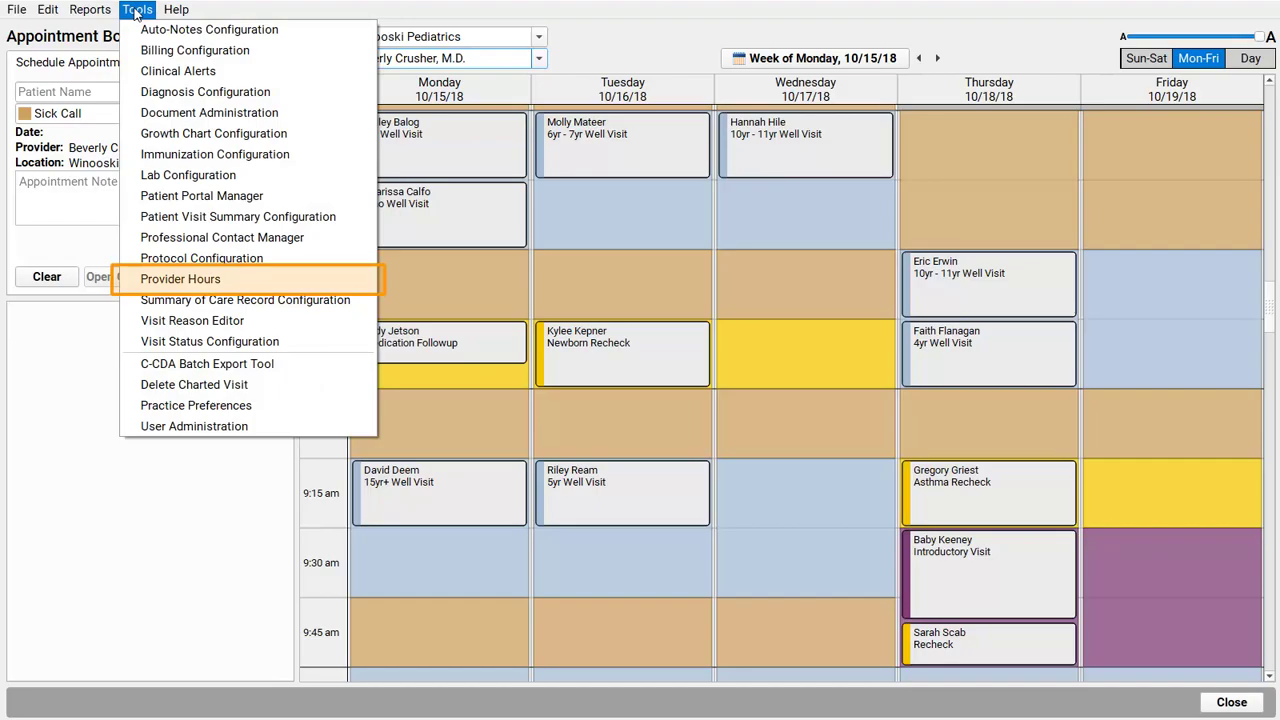
left_click(196, 280)
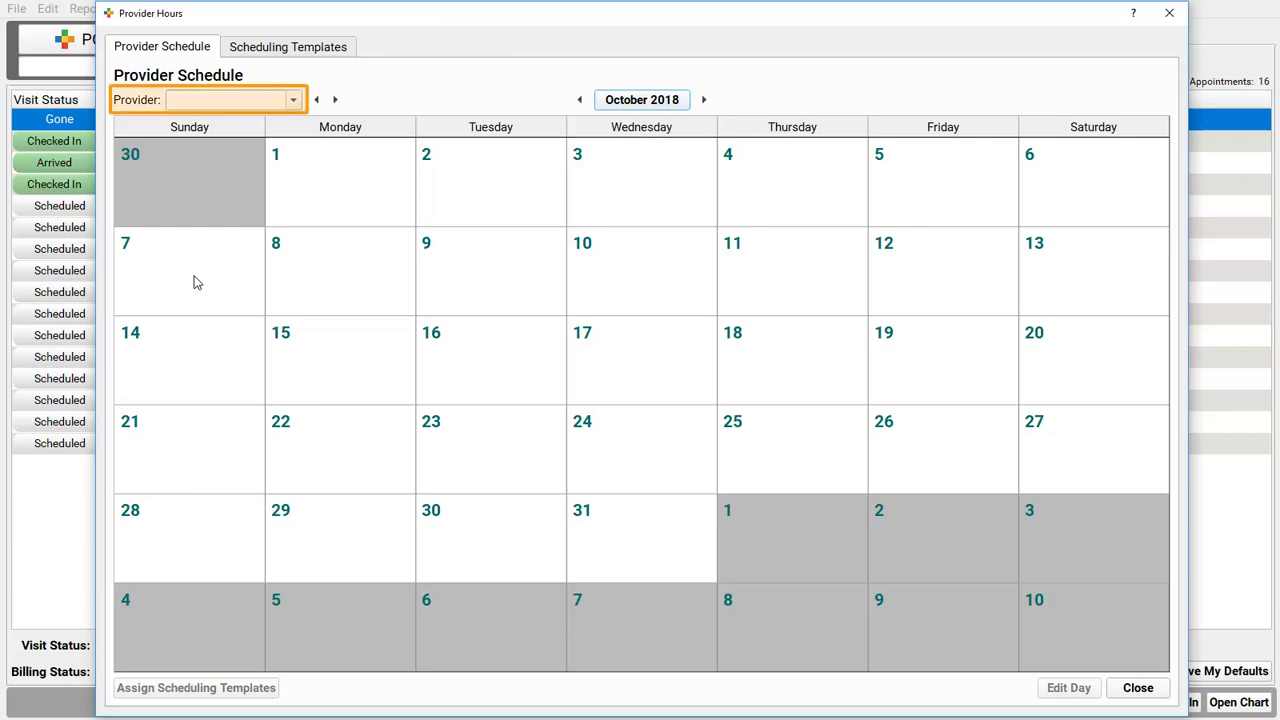
left_click(296, 103)
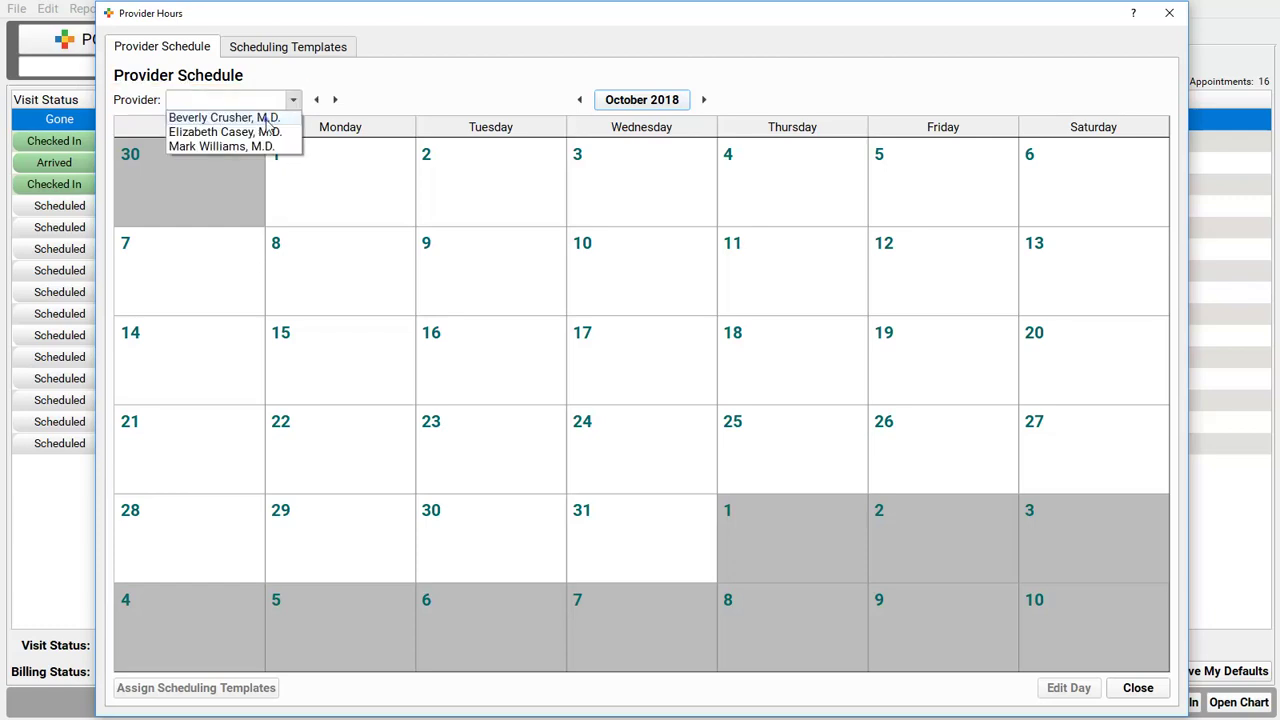
left_click(267, 119)
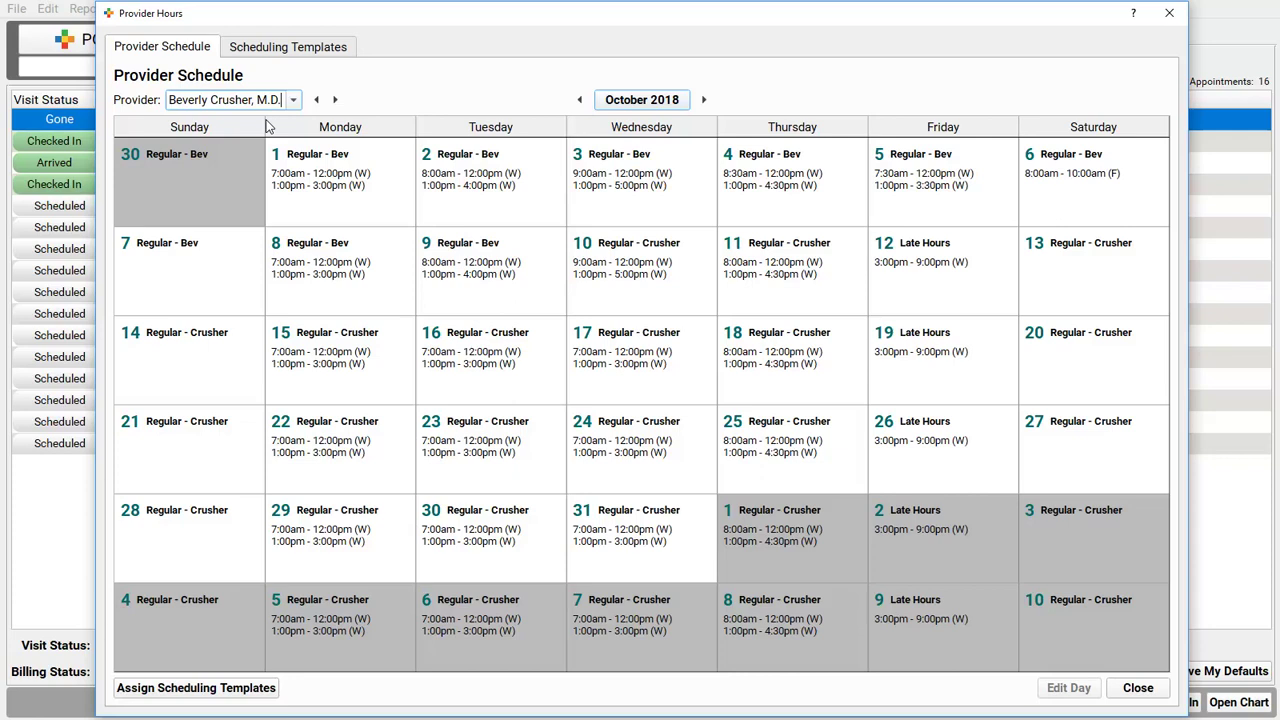
left_click(703, 100)
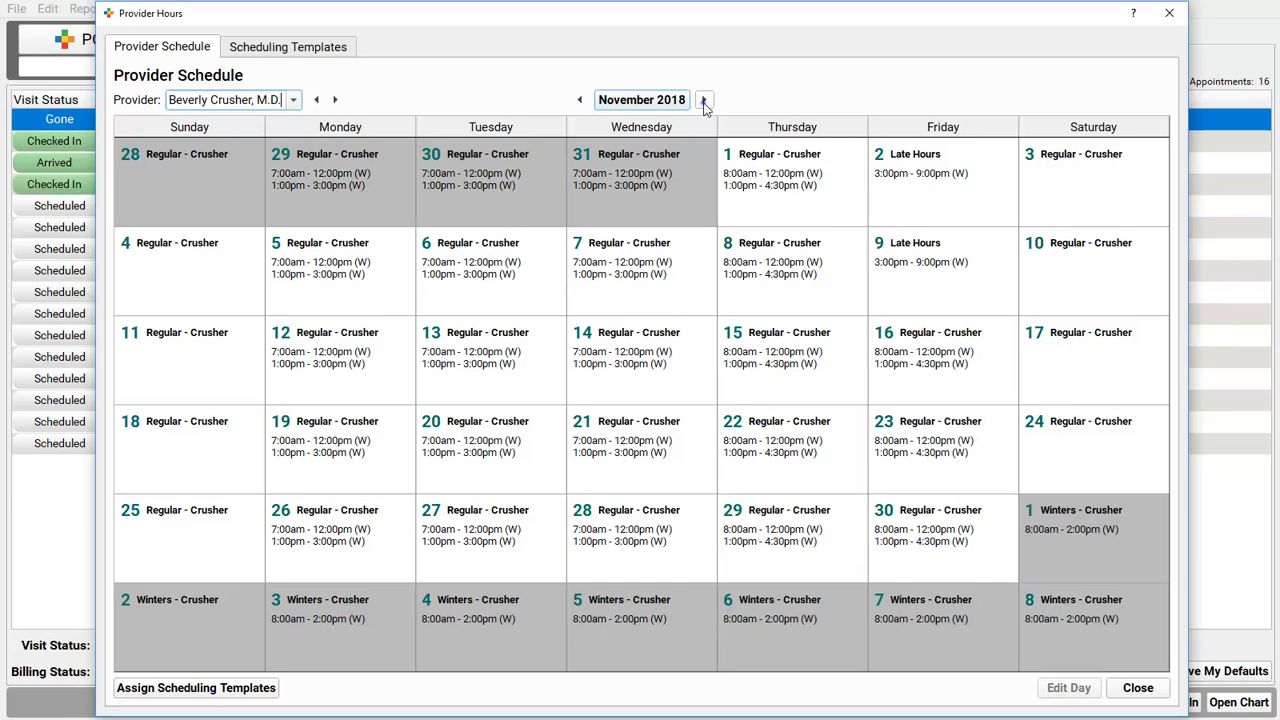
left_click(703, 100)
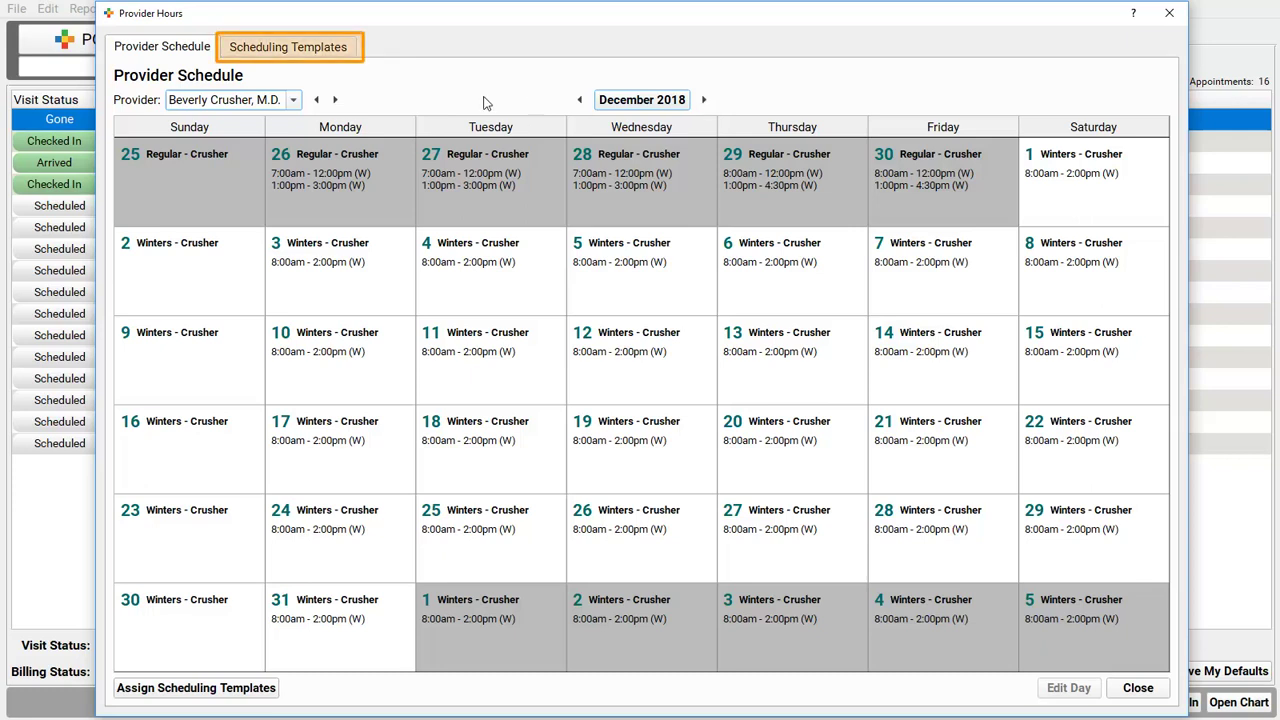
Step: Replace "Regular" with "Fall" in the name of that provider's regular scheduling template and save it for the affected schedules
left_click(309, 50)
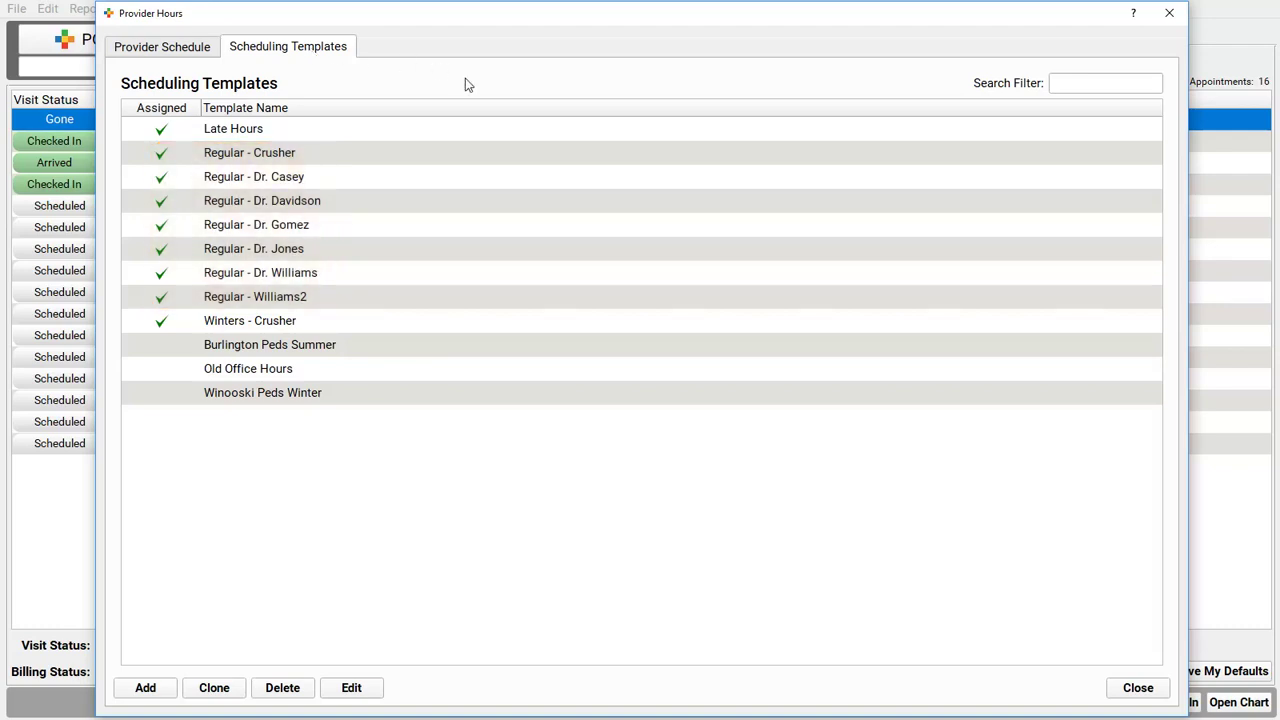
double_click(510, 156)
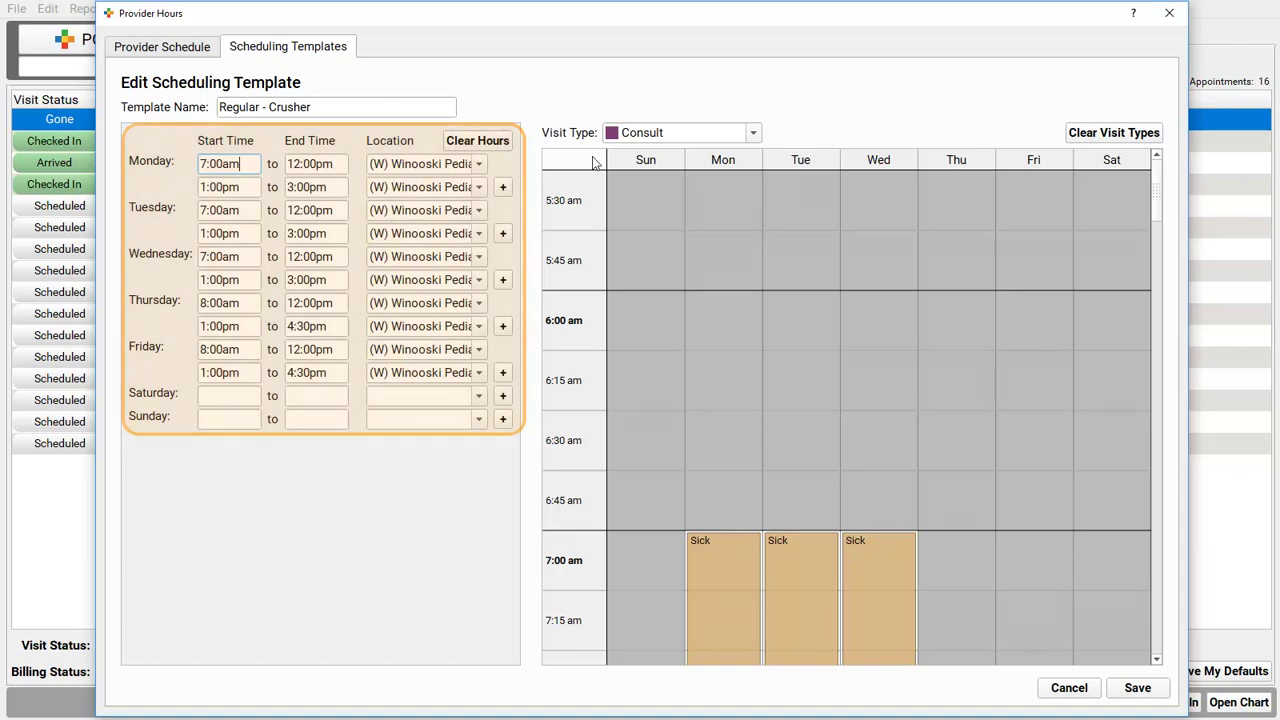
left_click(1158, 535)
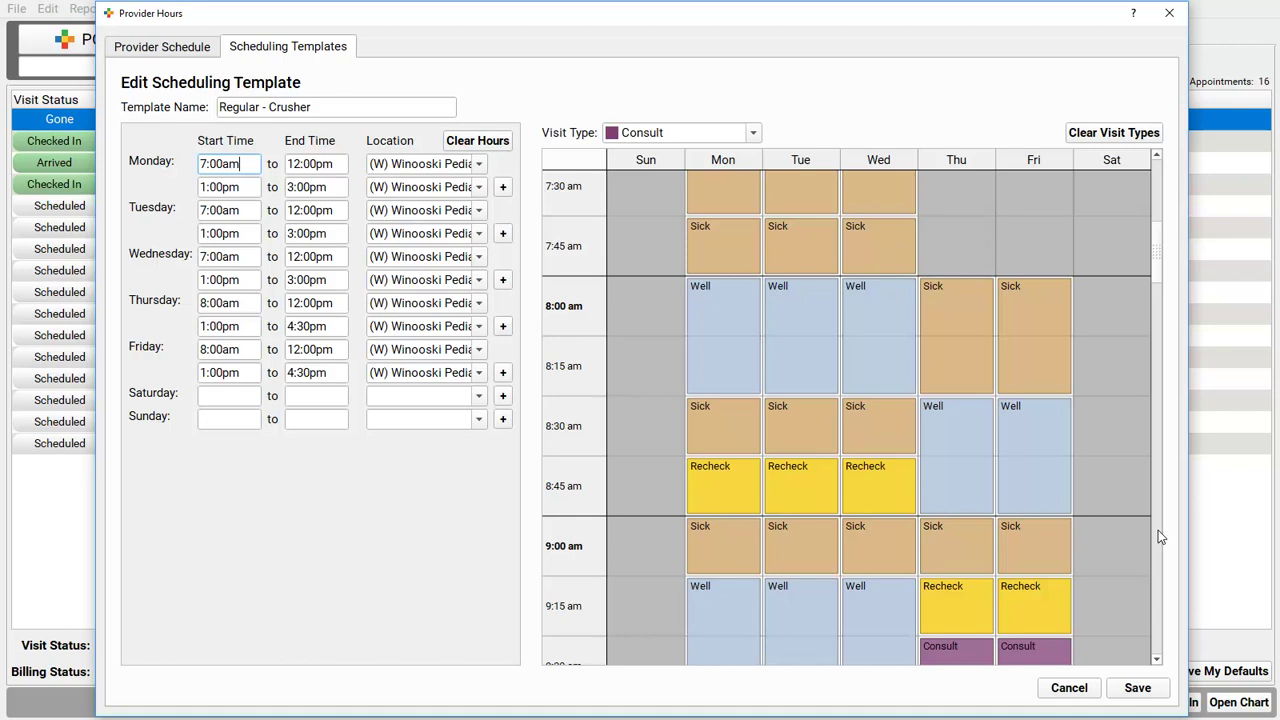
double_click(258, 111)
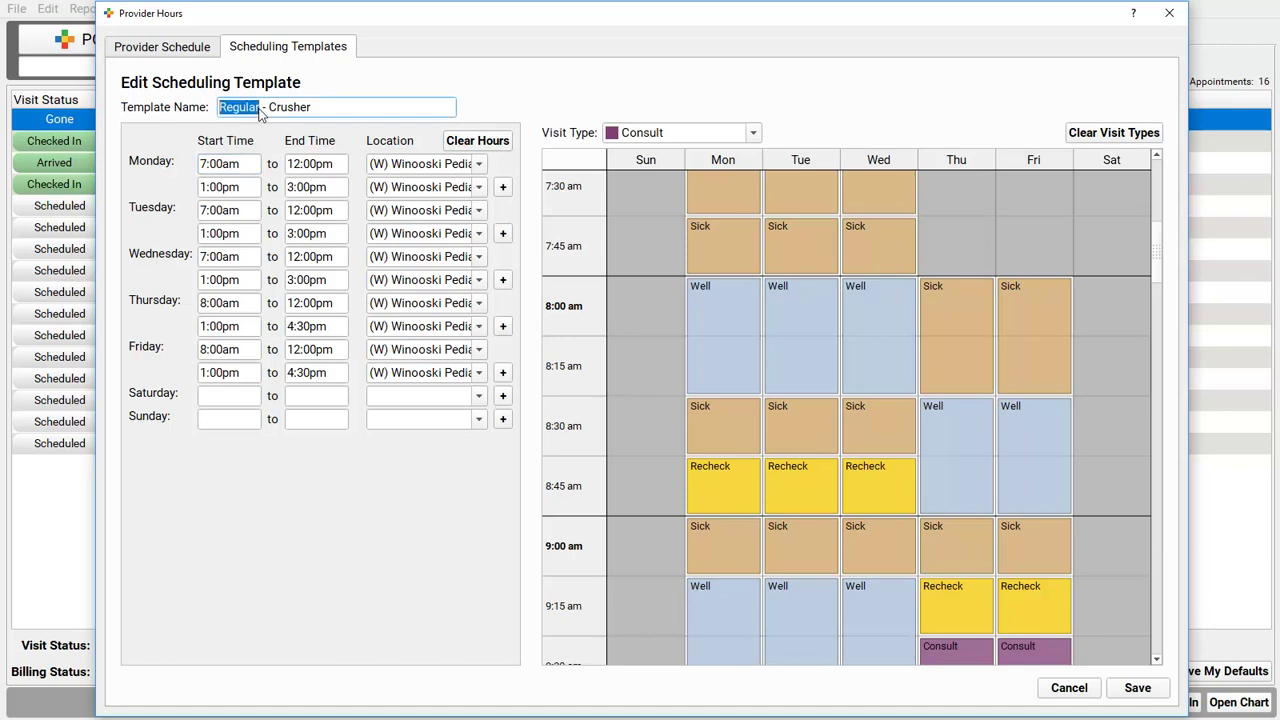
type("Fall")
key("Tab")
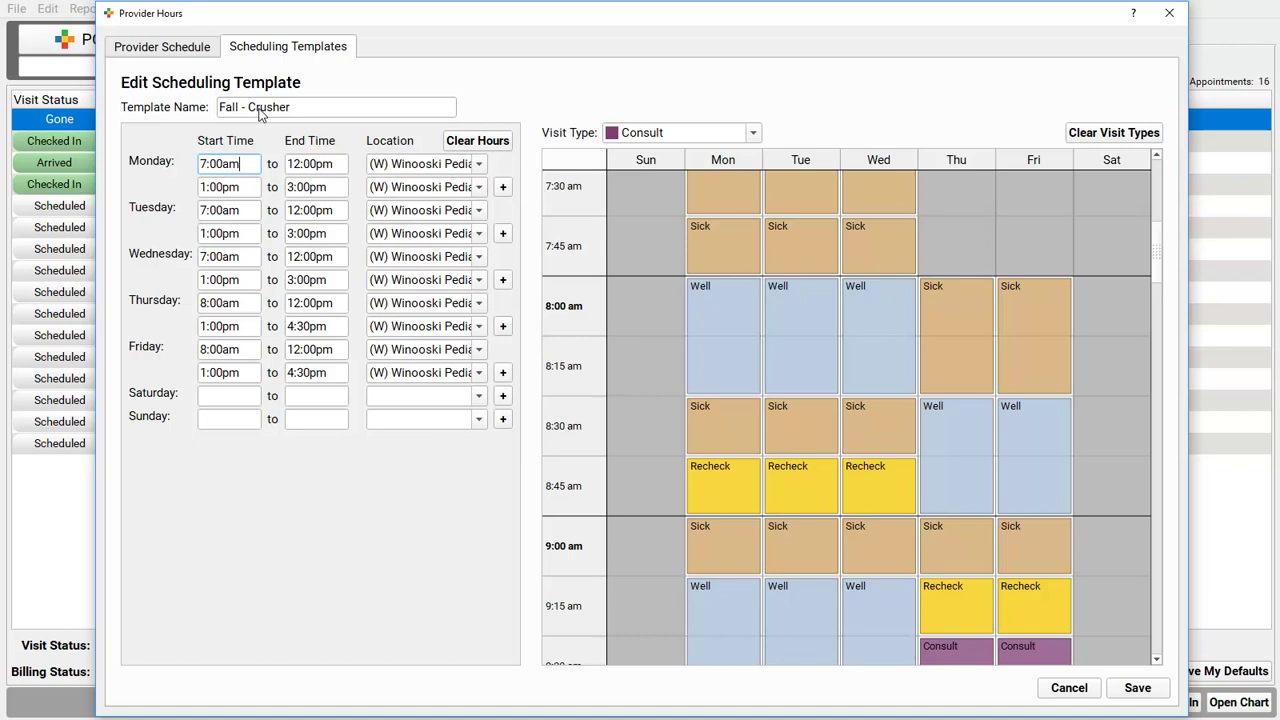
left_click(1138, 690)
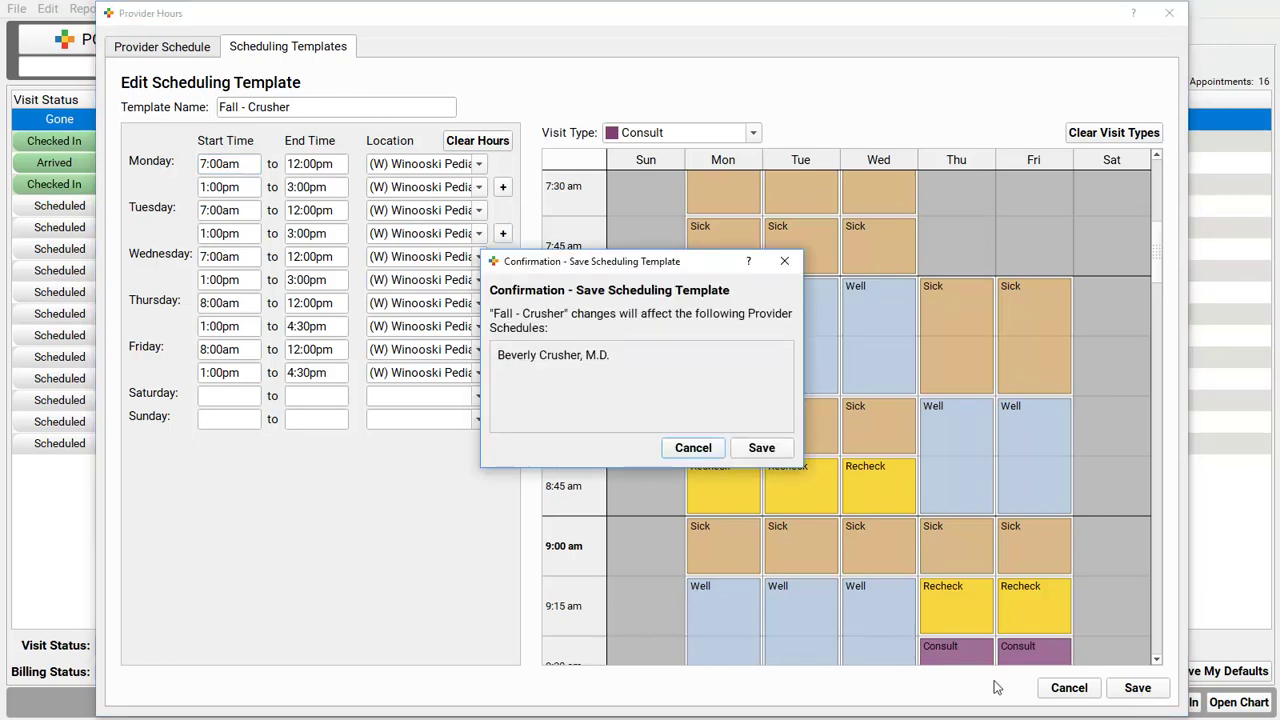
left_click(762, 448)
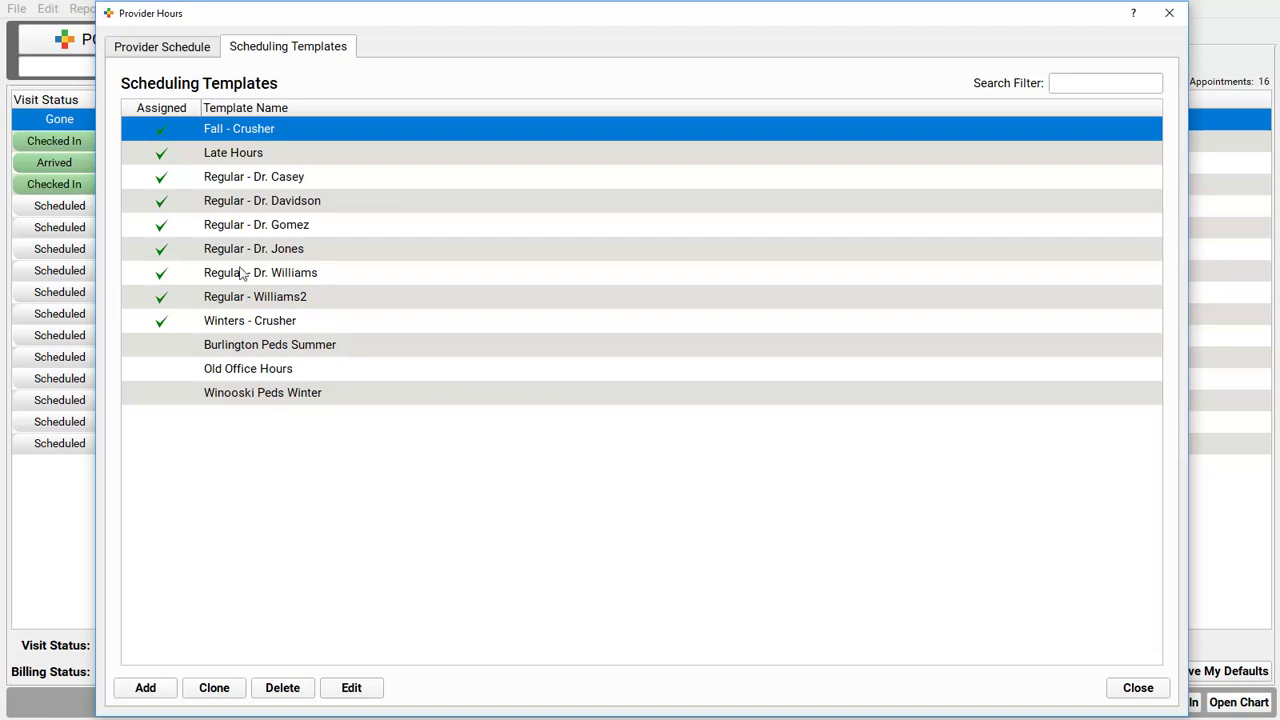
Step: Display the first listed provider's schedule for November 2019
left_click(172, 48)
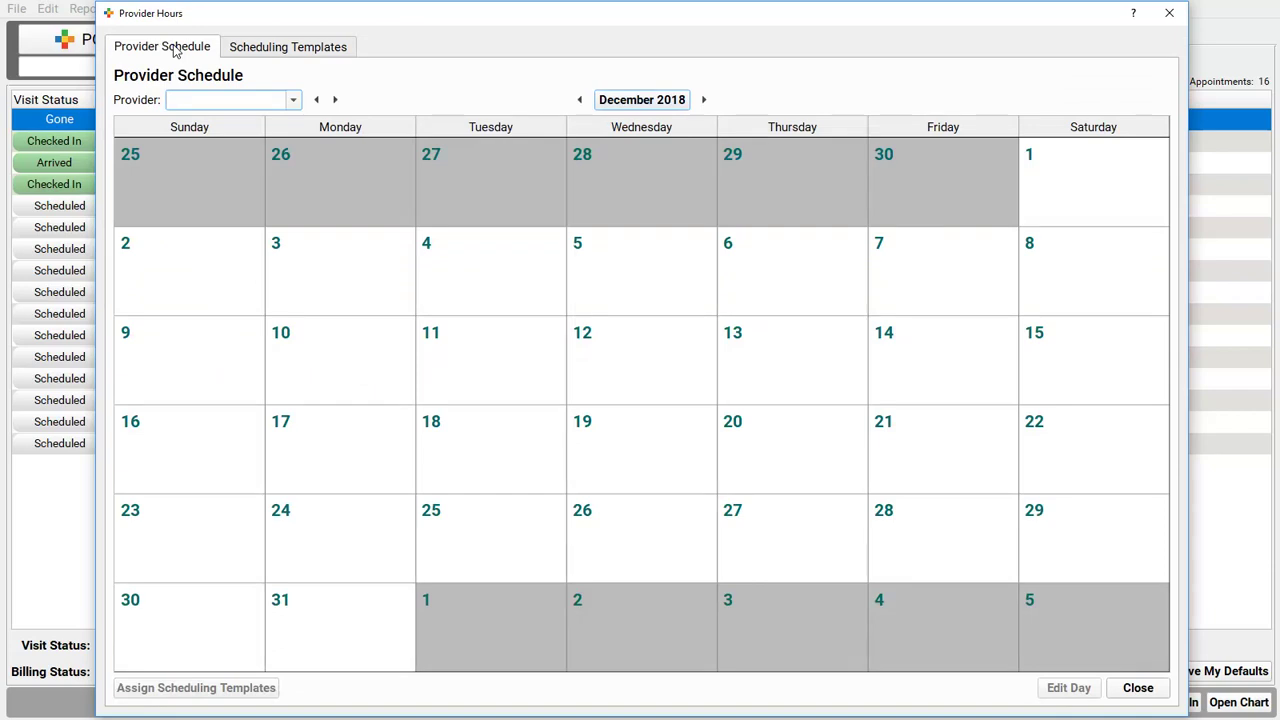
left_click(293, 100)
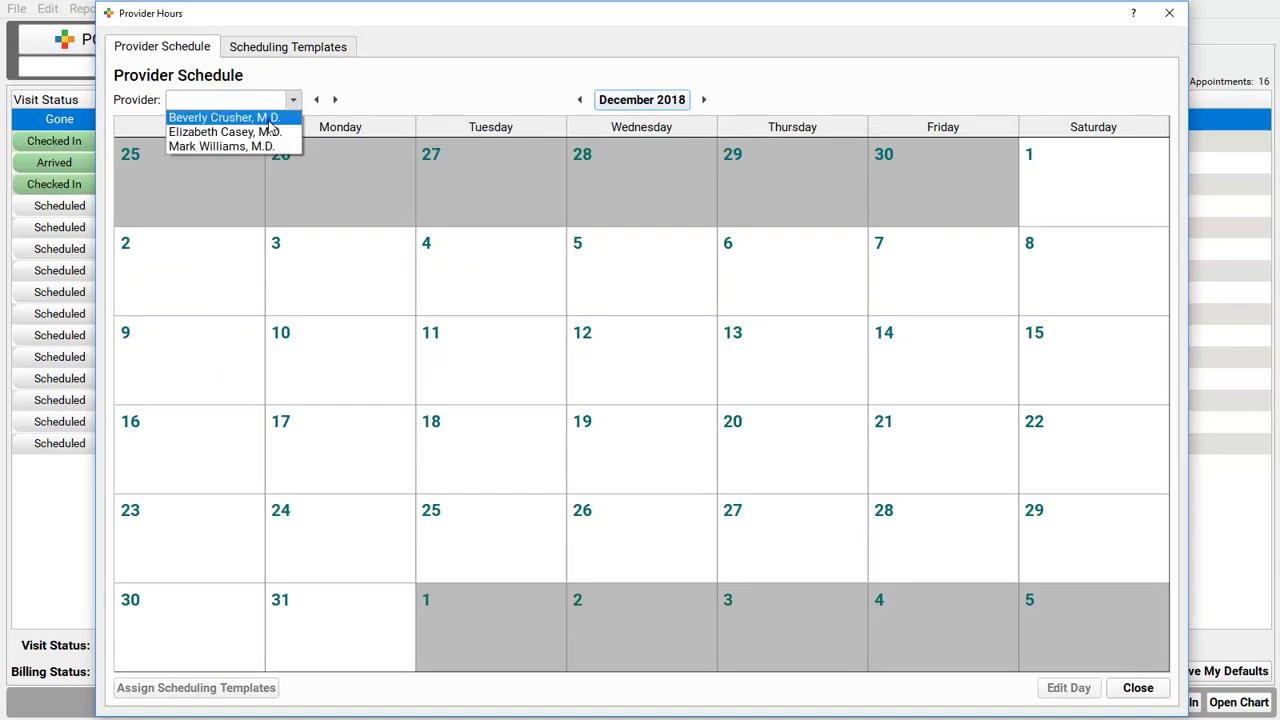
left_click(270, 118)
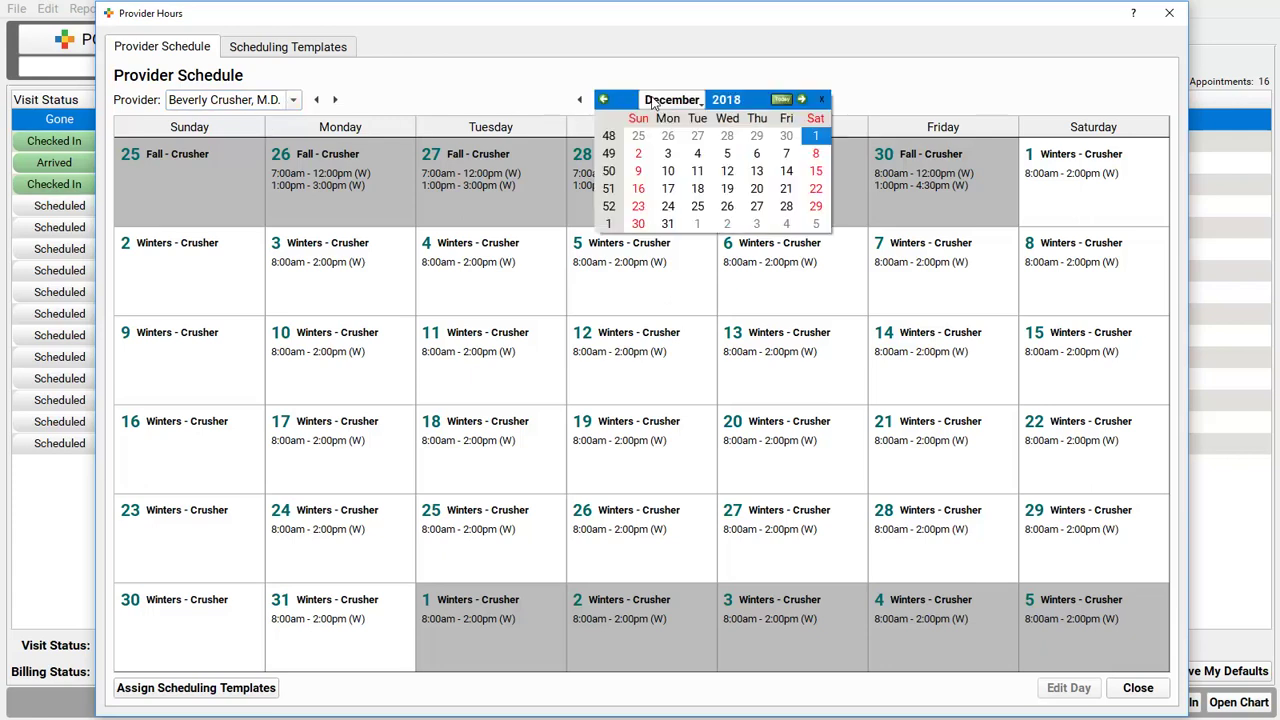
left_click(662, 100)
left_click(684, 329)
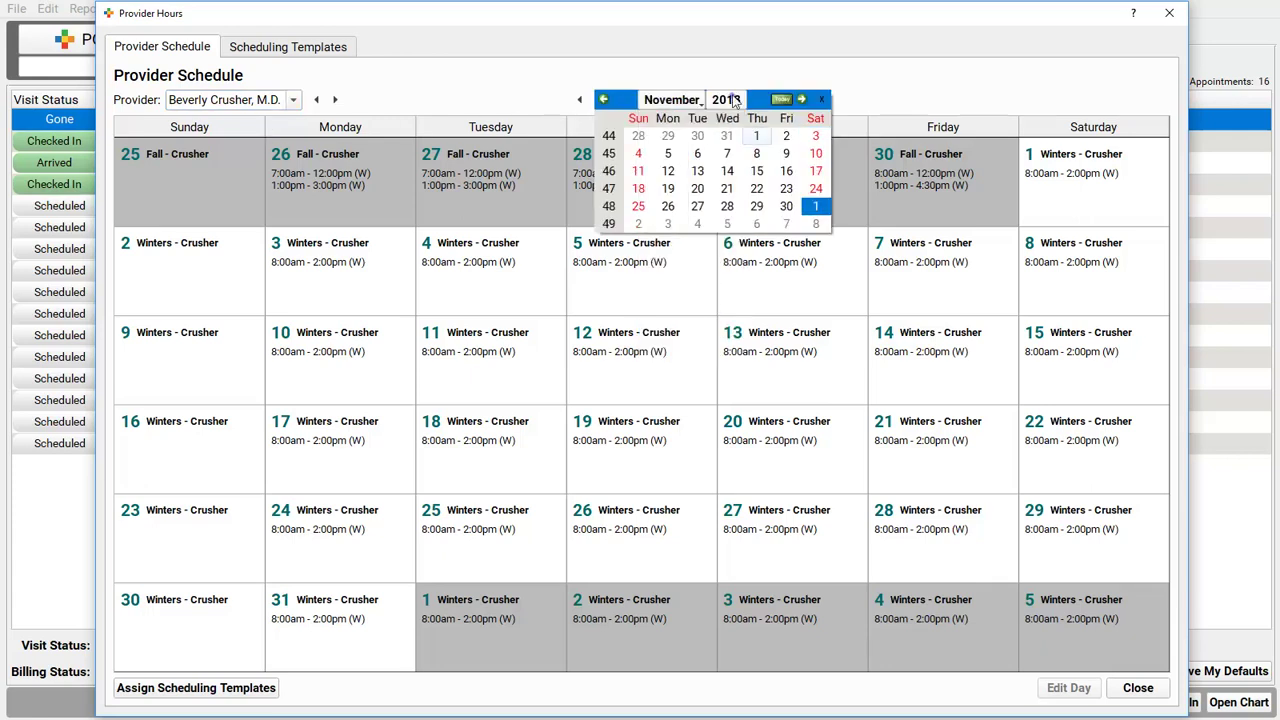
left_click(736, 97)
left_click(790, 145)
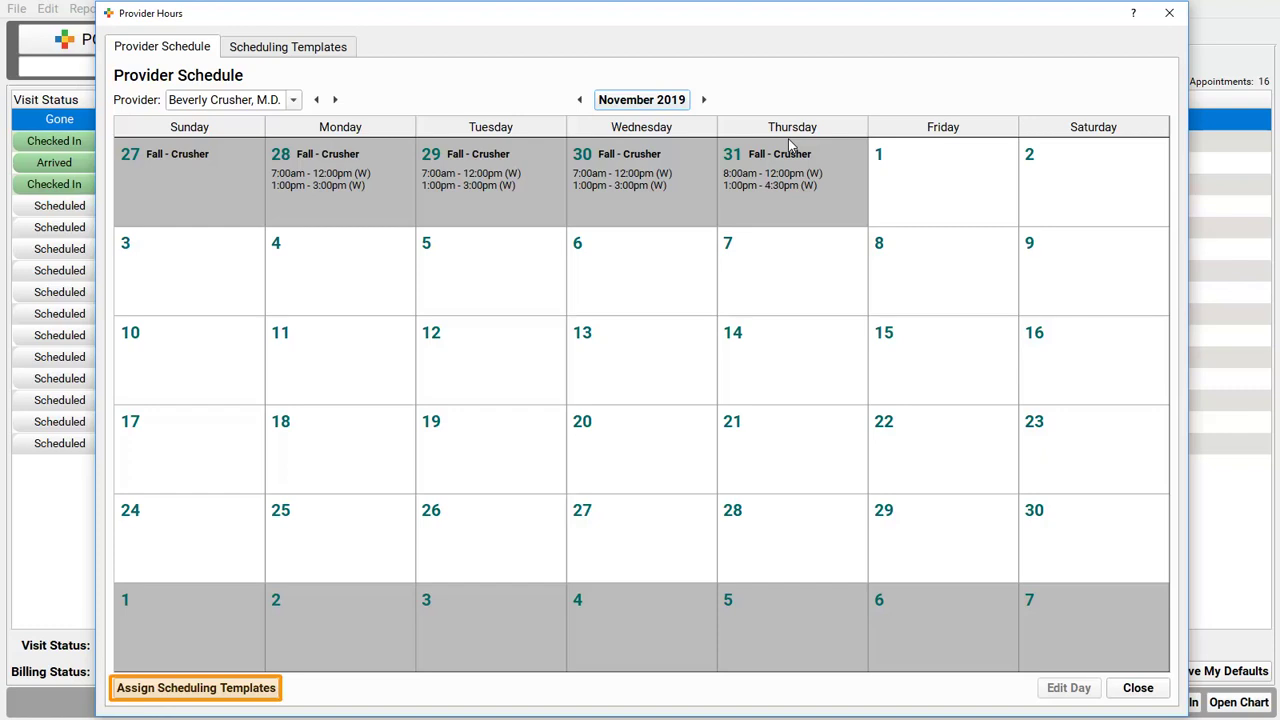
Step: Assign the provider's Fall scheduling template to the whole month of November 2019
left_click(187, 694)
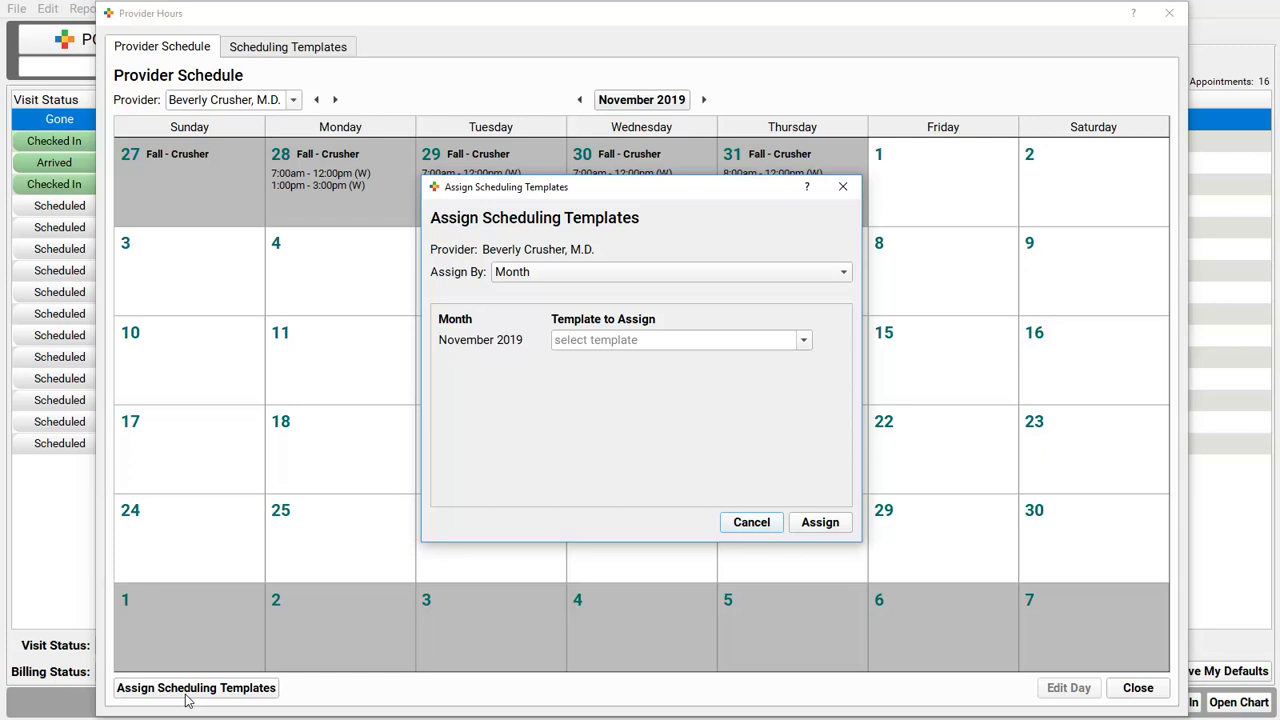
left_click(803, 340)
left_click(684, 388)
left_click(840, 524)
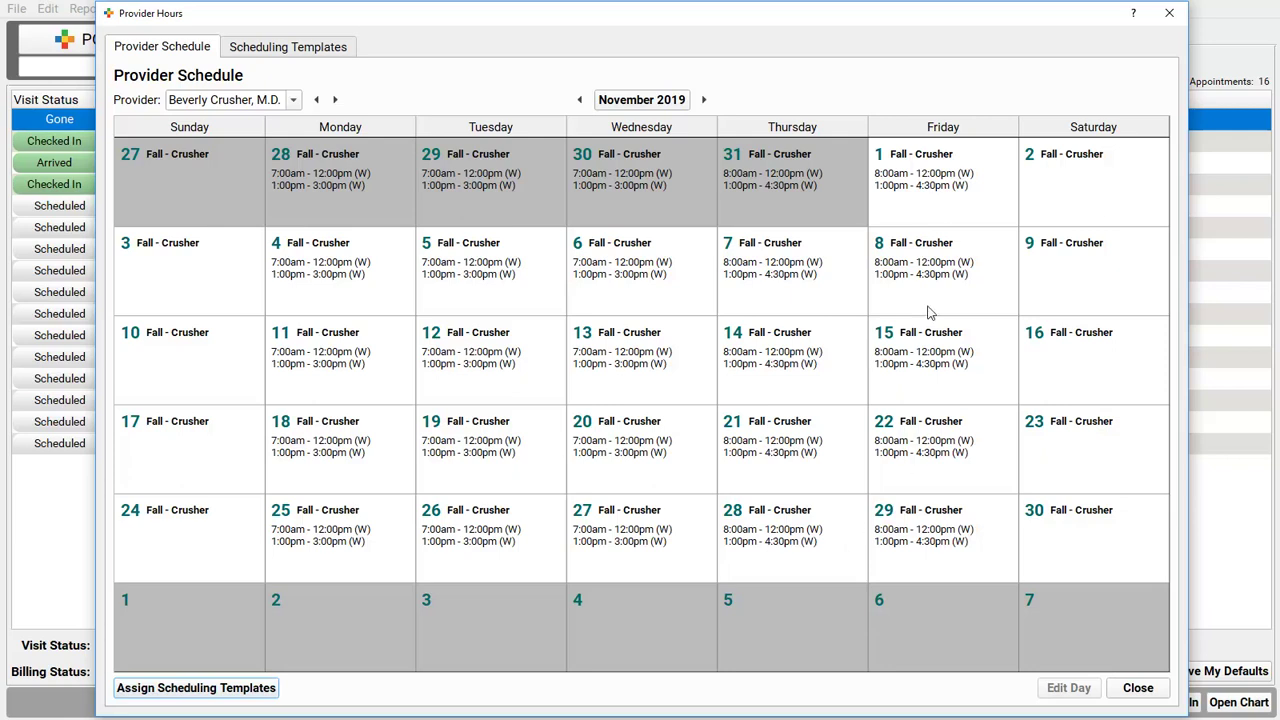
Step: Change the template for Friday 11/01/19 to Late Hours and save the day
double_click(931, 212)
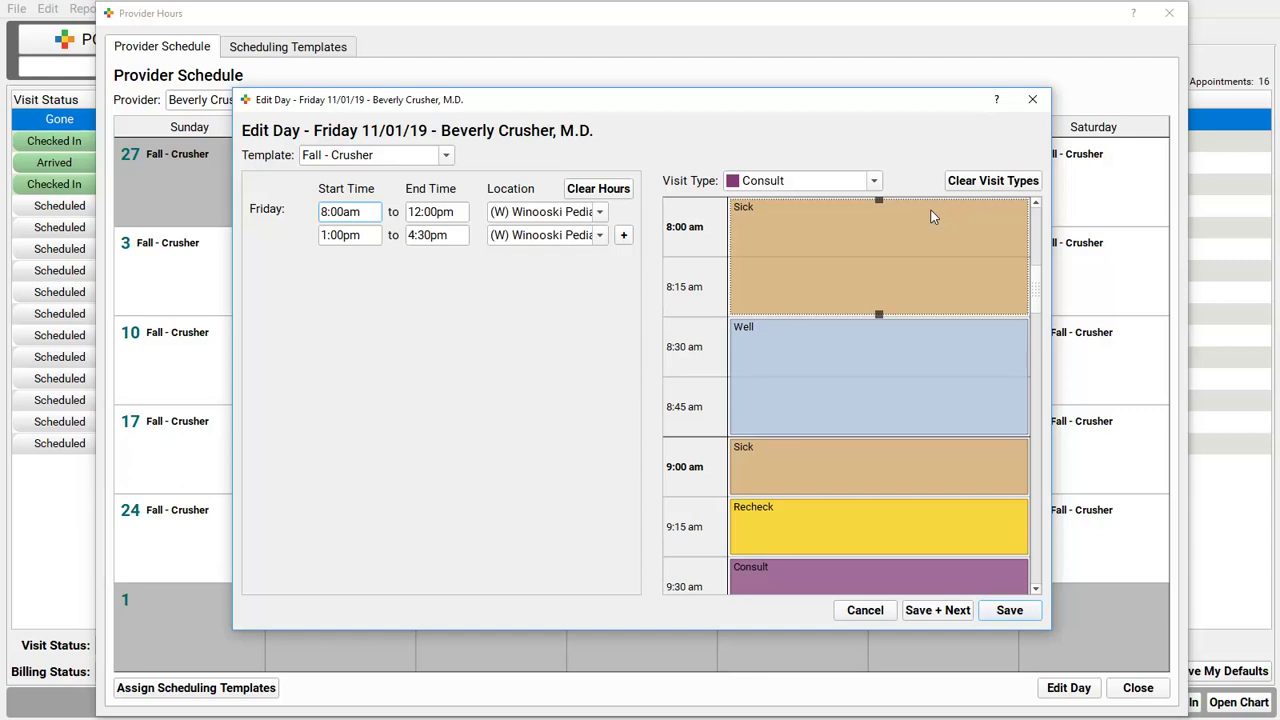
left_click(446, 155)
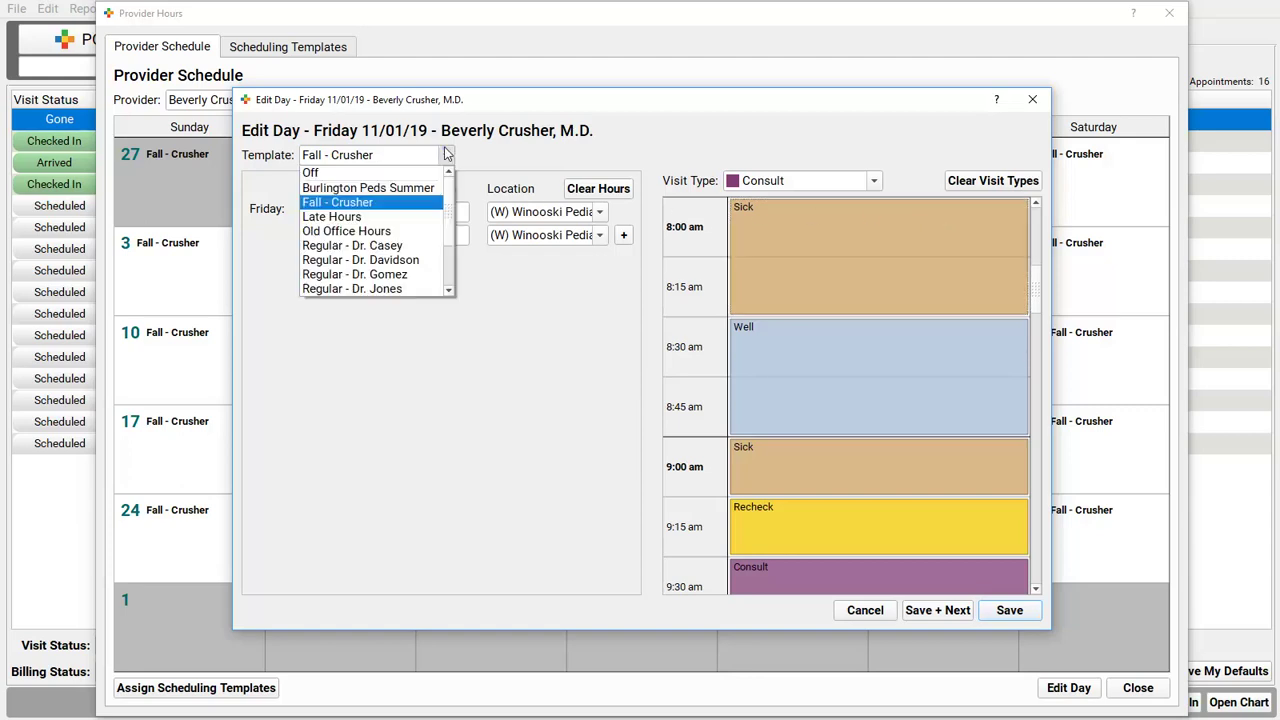
left_click(400, 216)
left_click(1009, 610)
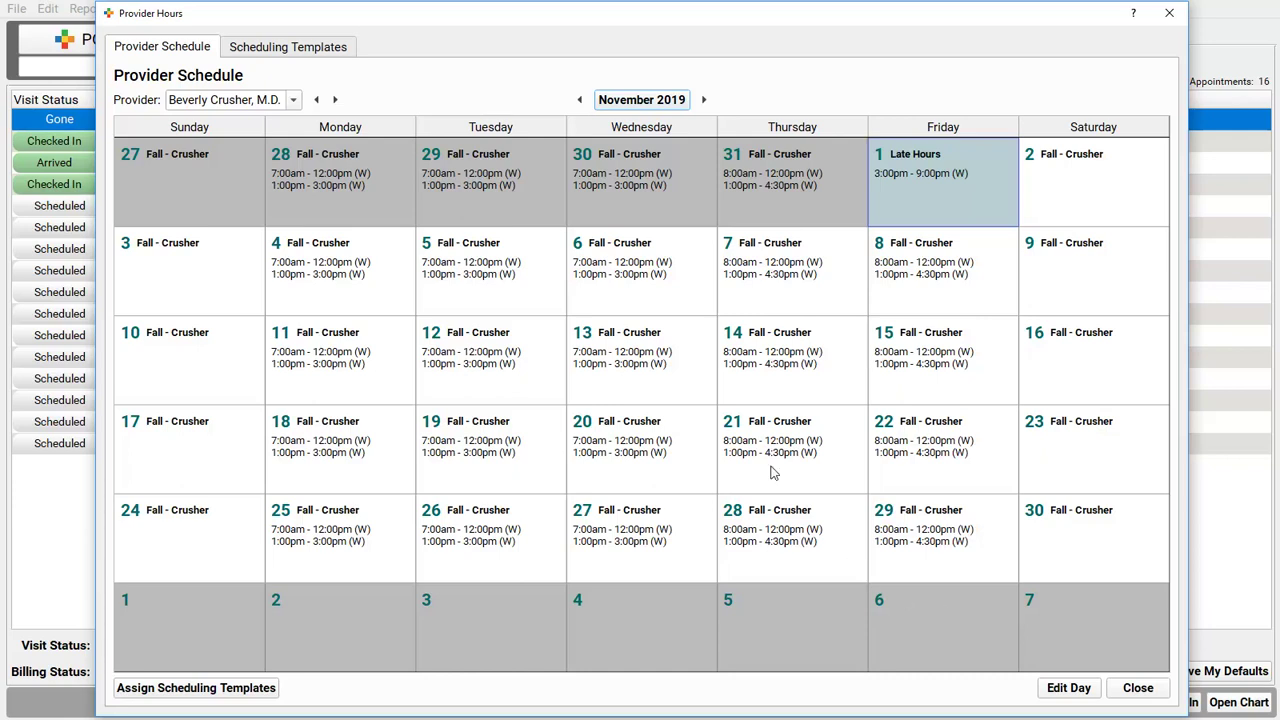
Step: Mark Thursday 12/26/19 as Off in the provider's schedule and save the day
left_click(704, 102)
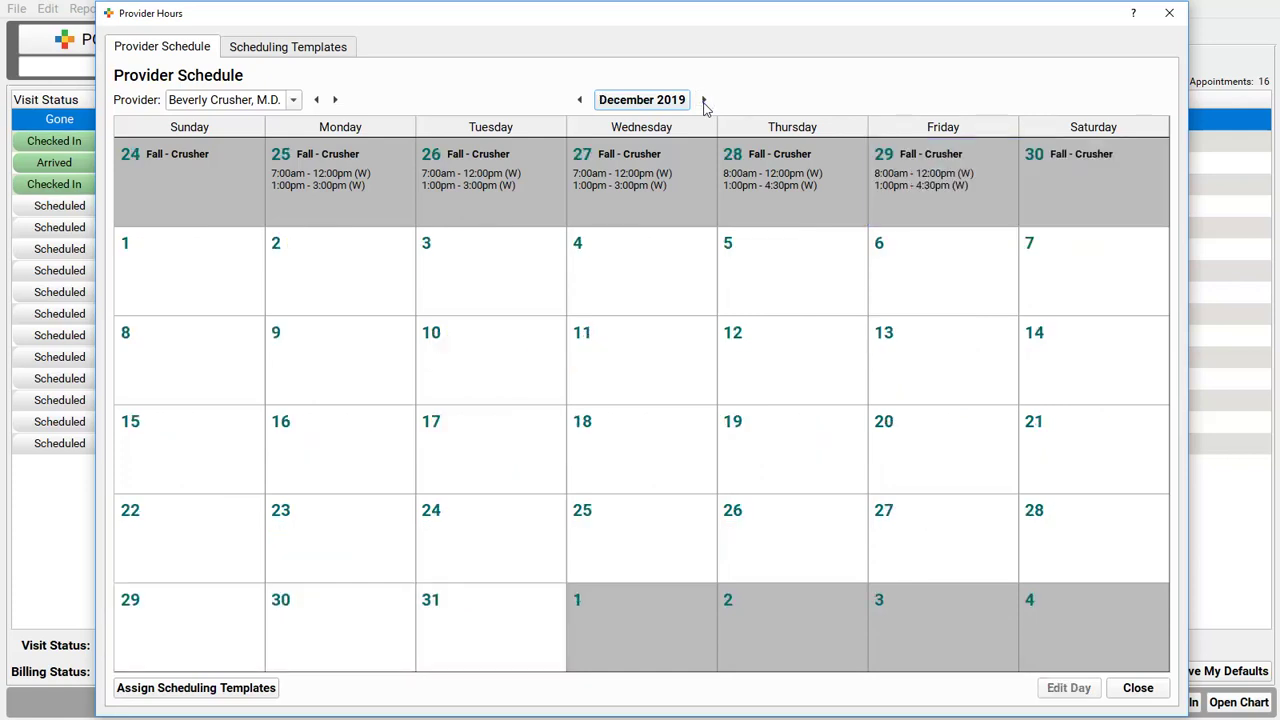
double_click(763, 535)
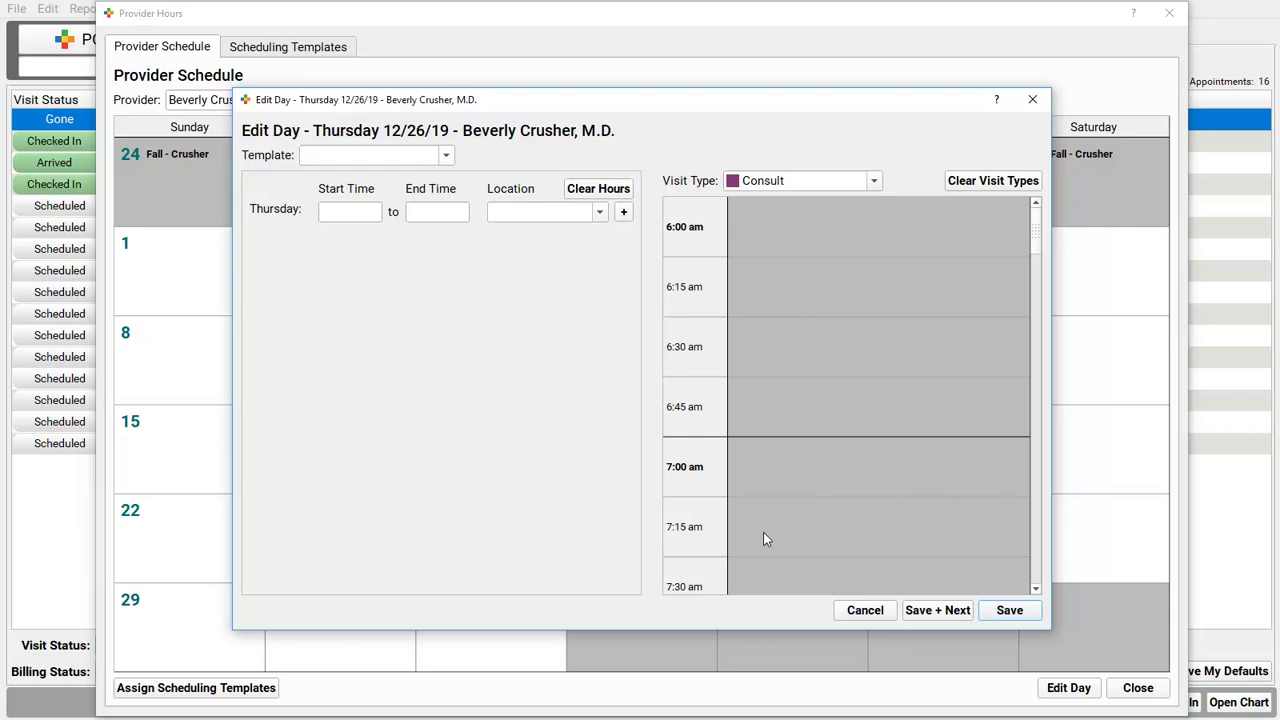
left_click(447, 157)
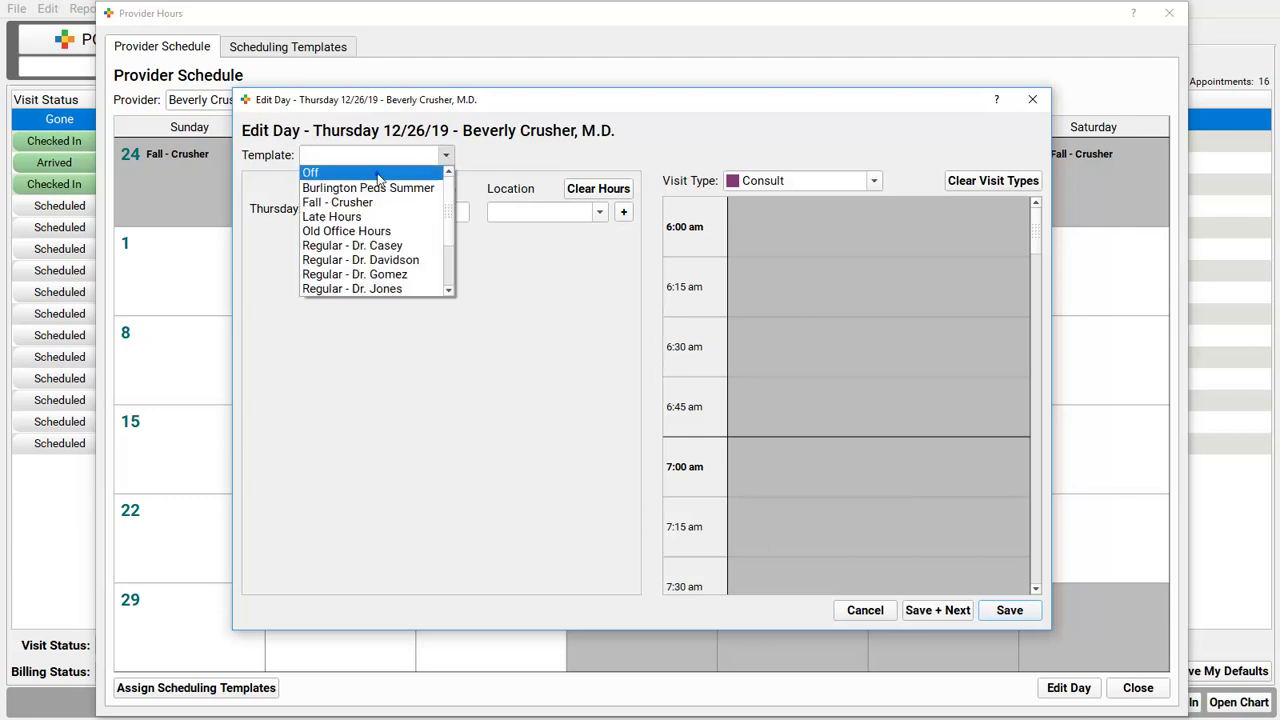
left_click(378, 175)
left_click(1008, 610)
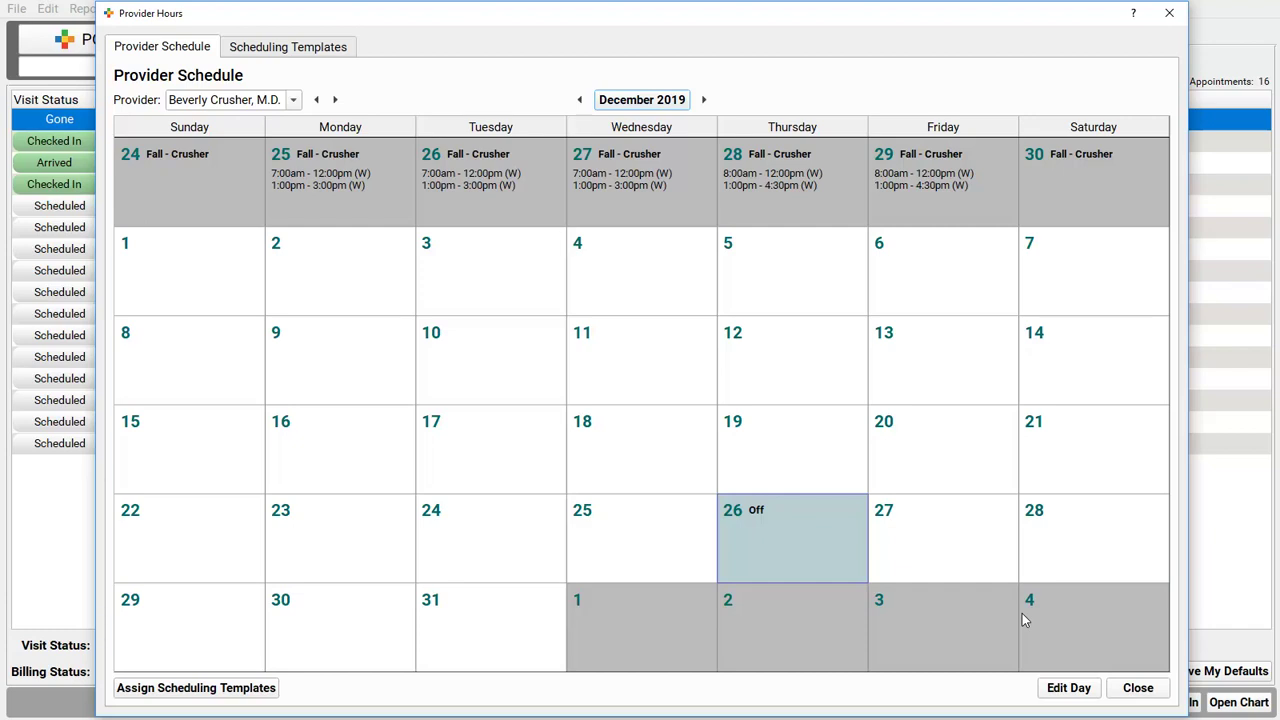
Step: Assign the provider's Winters scheduling template to December 2019 with Off and Custom days preserved
left_click(189, 689)
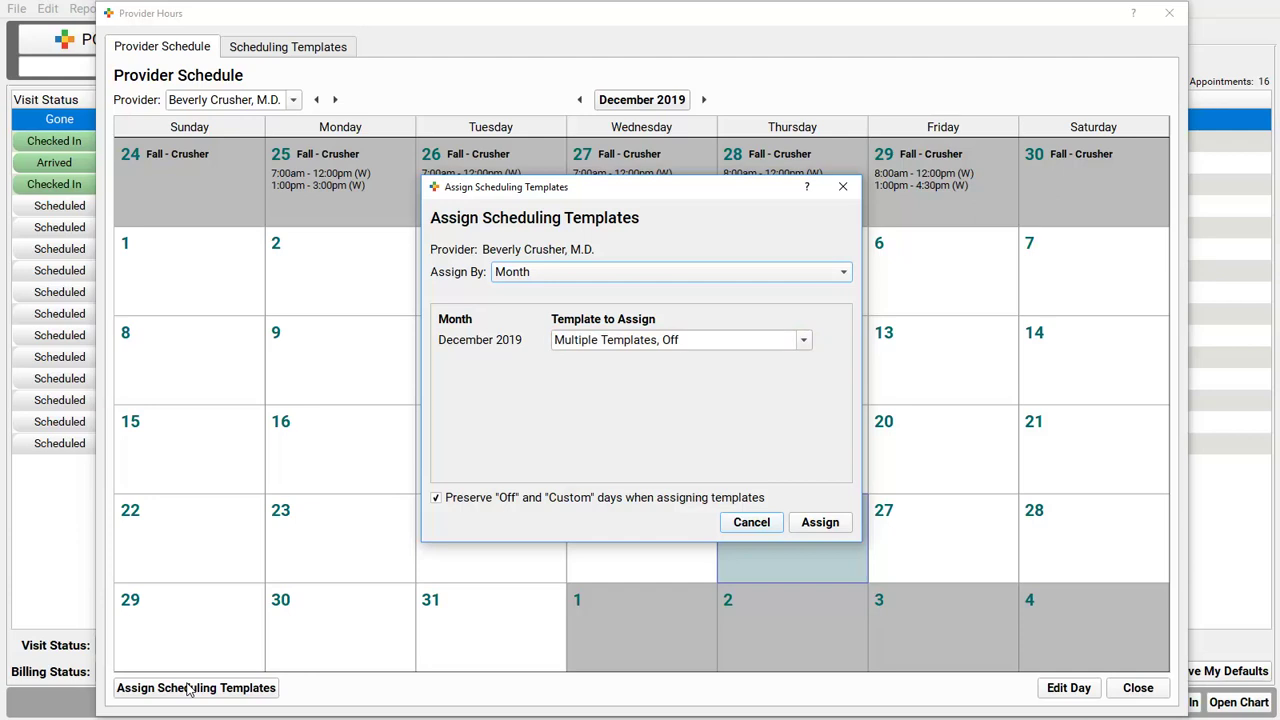
left_click(803, 340)
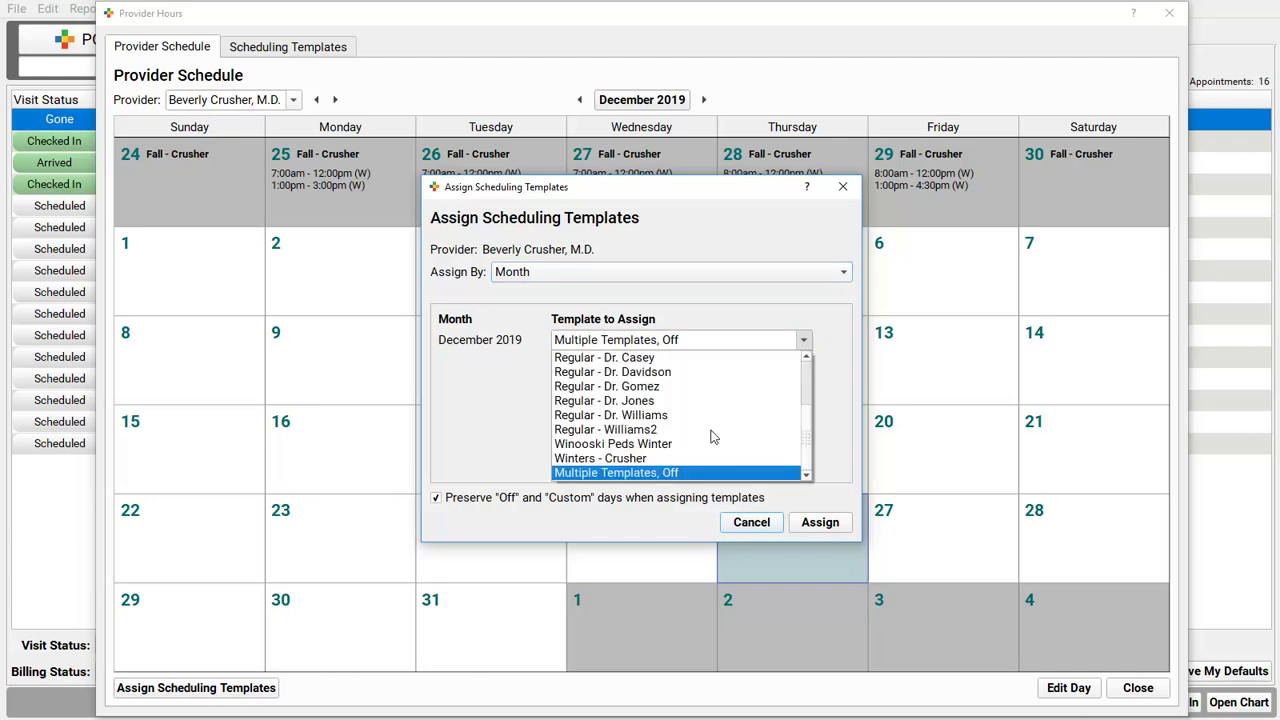
left_click(711, 460)
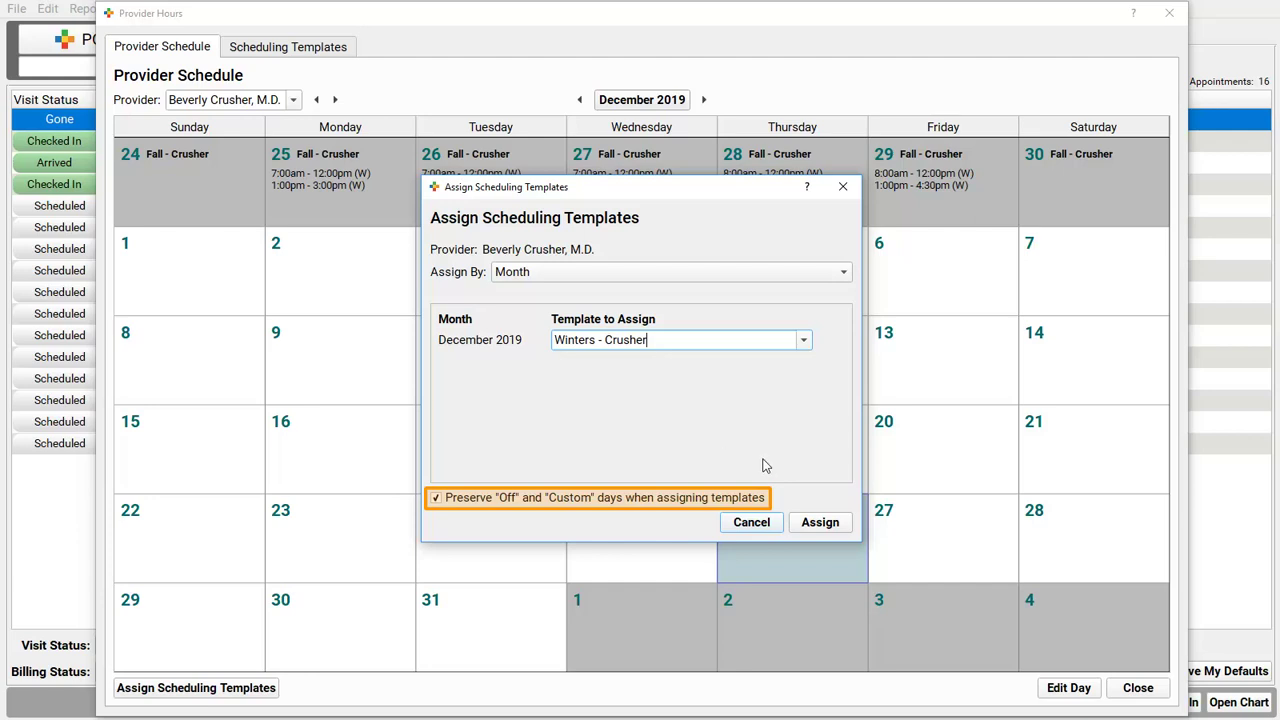
left_click(822, 524)
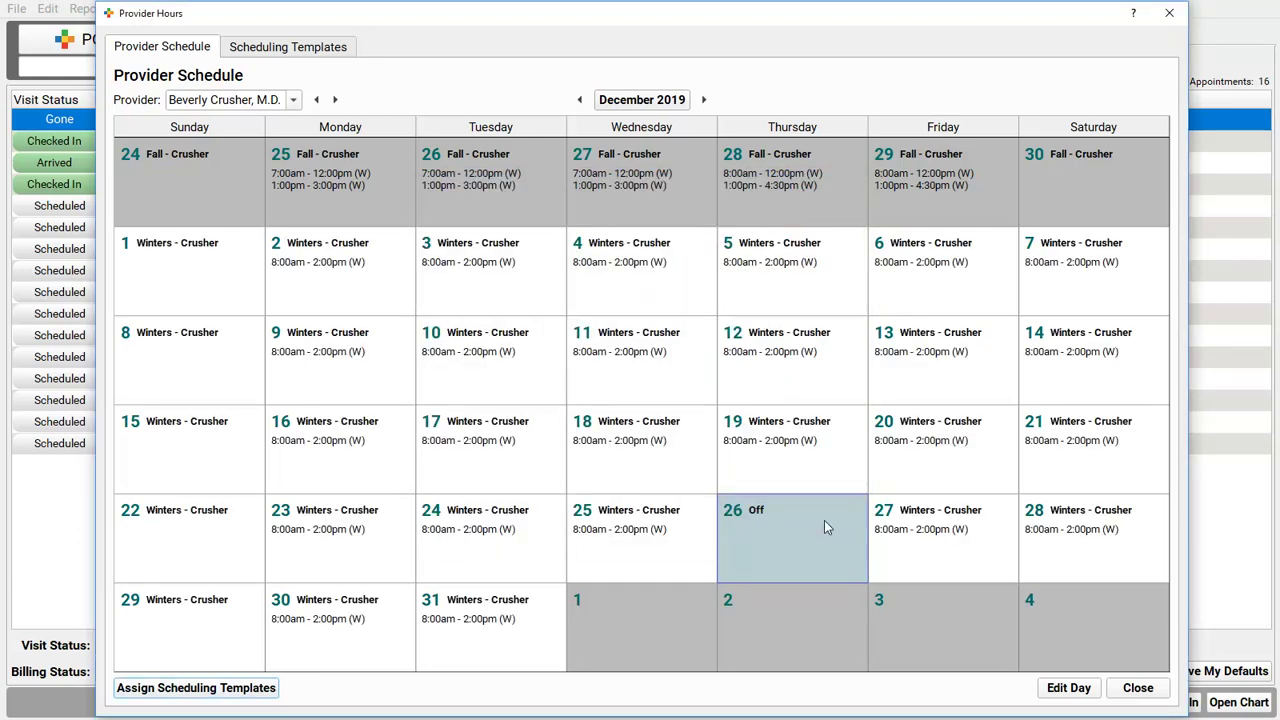